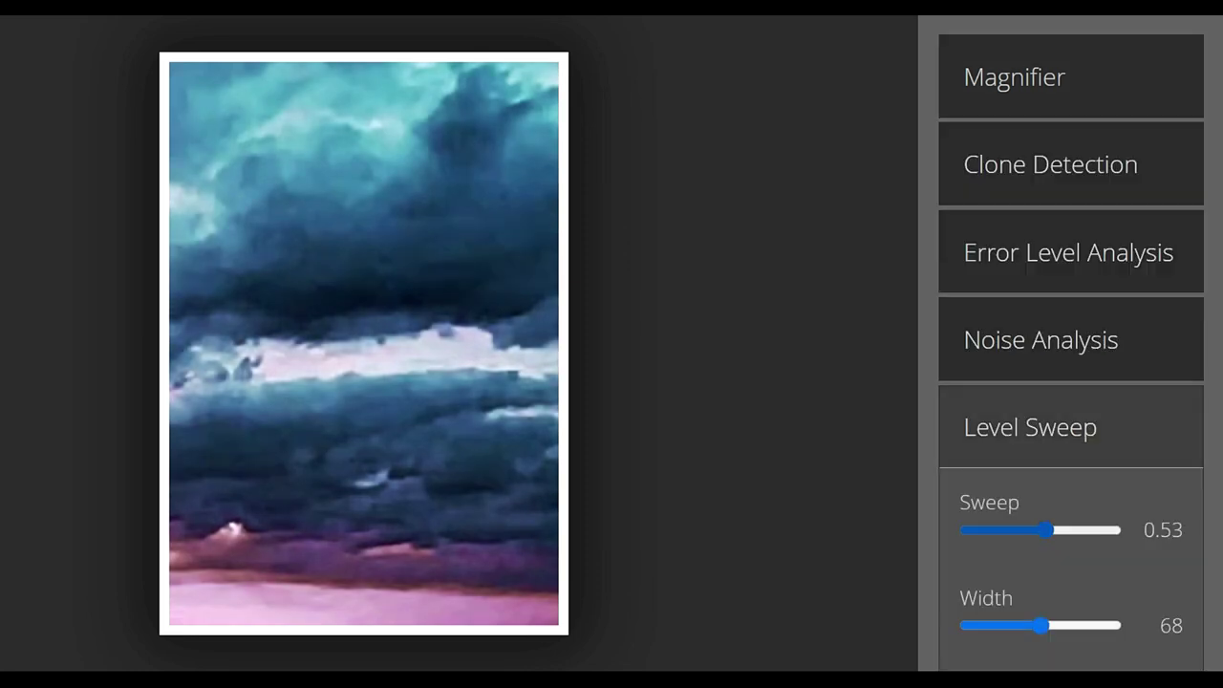
scroll(1070, 344, down, 3)
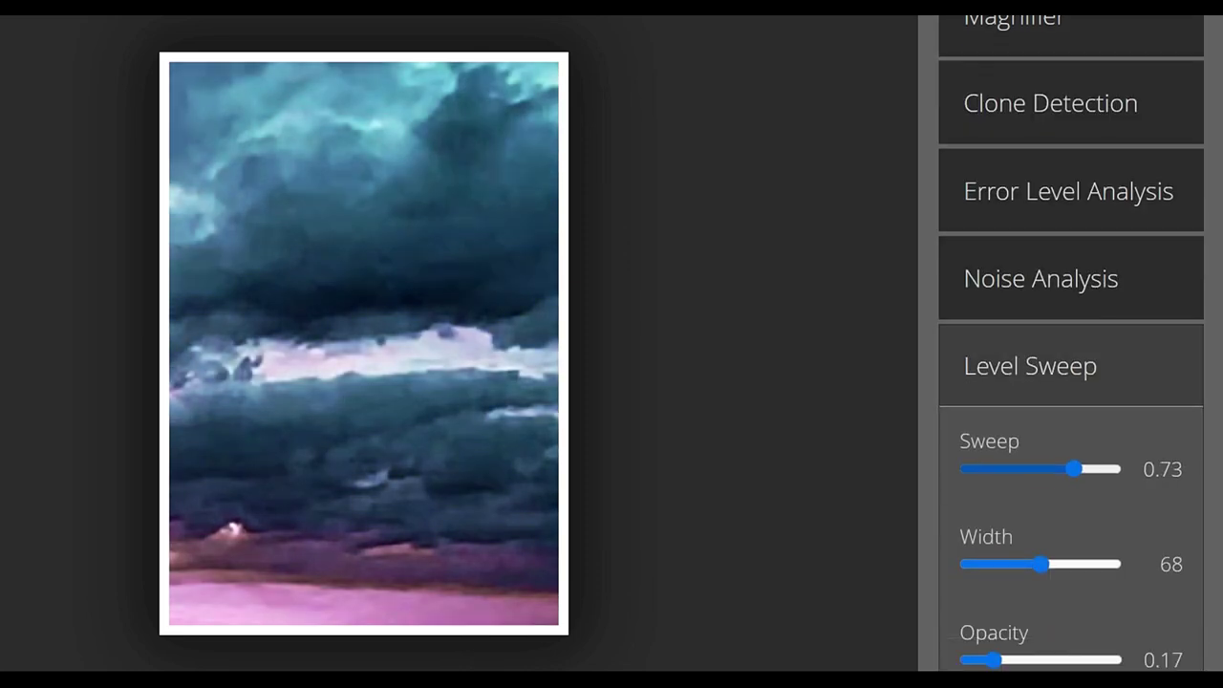
Raise the Level Sweep overlay to sweep 0.38 and opacity 0.63 on the cloud photo.
drag(994, 496, 1017, 496)
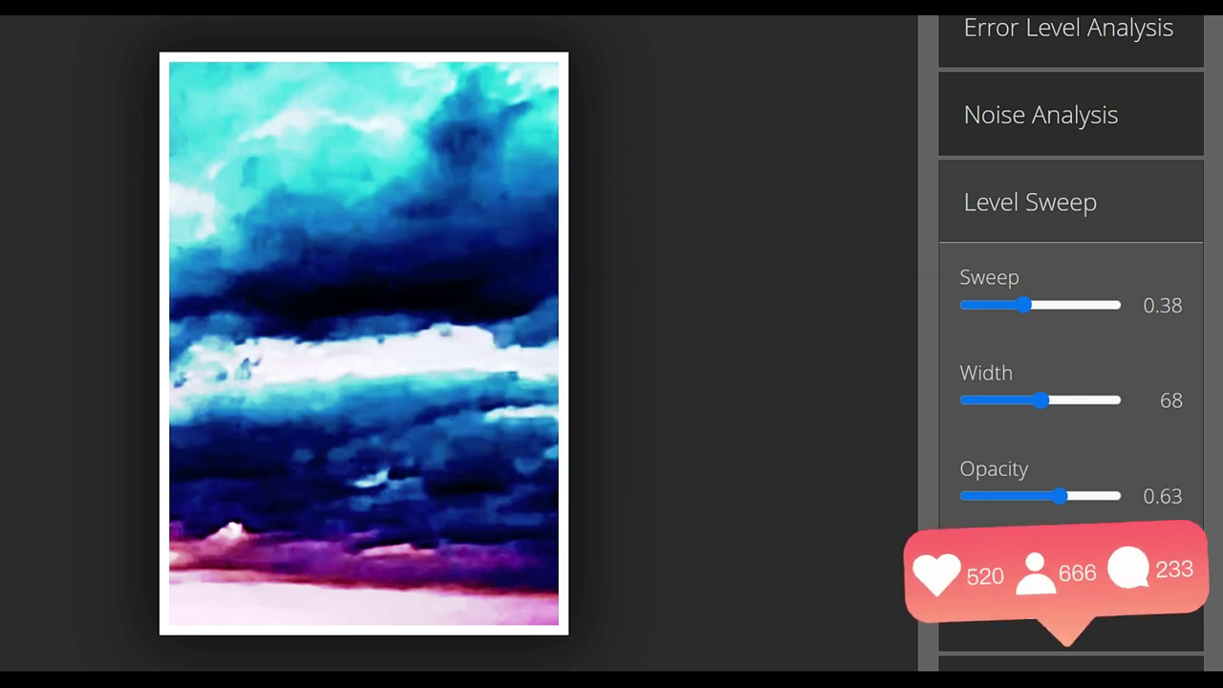
scroll(1070, 344, down, 2)
scroll(1070, 344, down, 3)
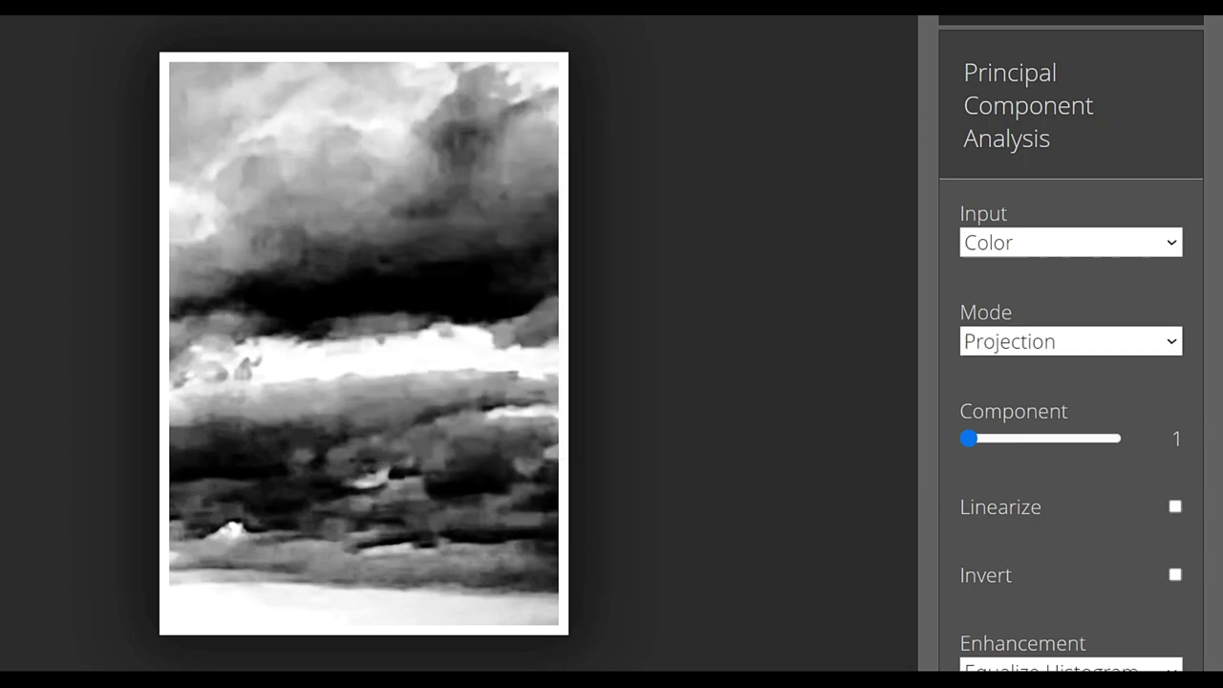
Set the Principal Component Analysis Mode dropdown to Difference.
click(1064, 410)
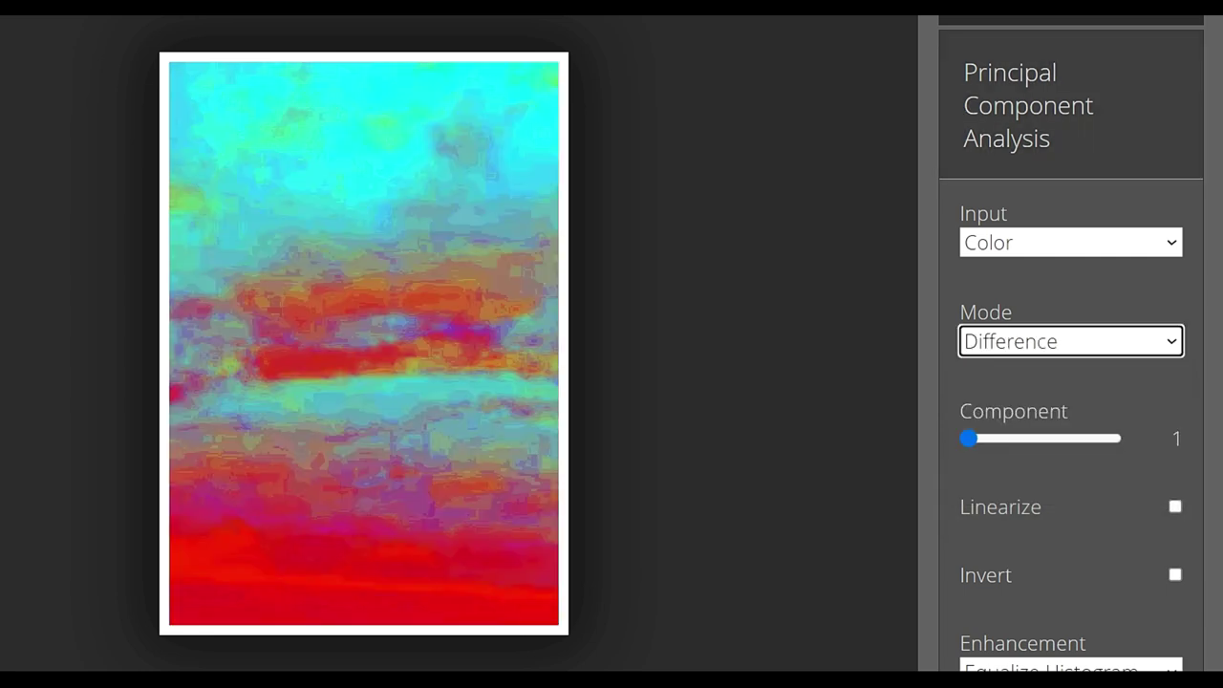
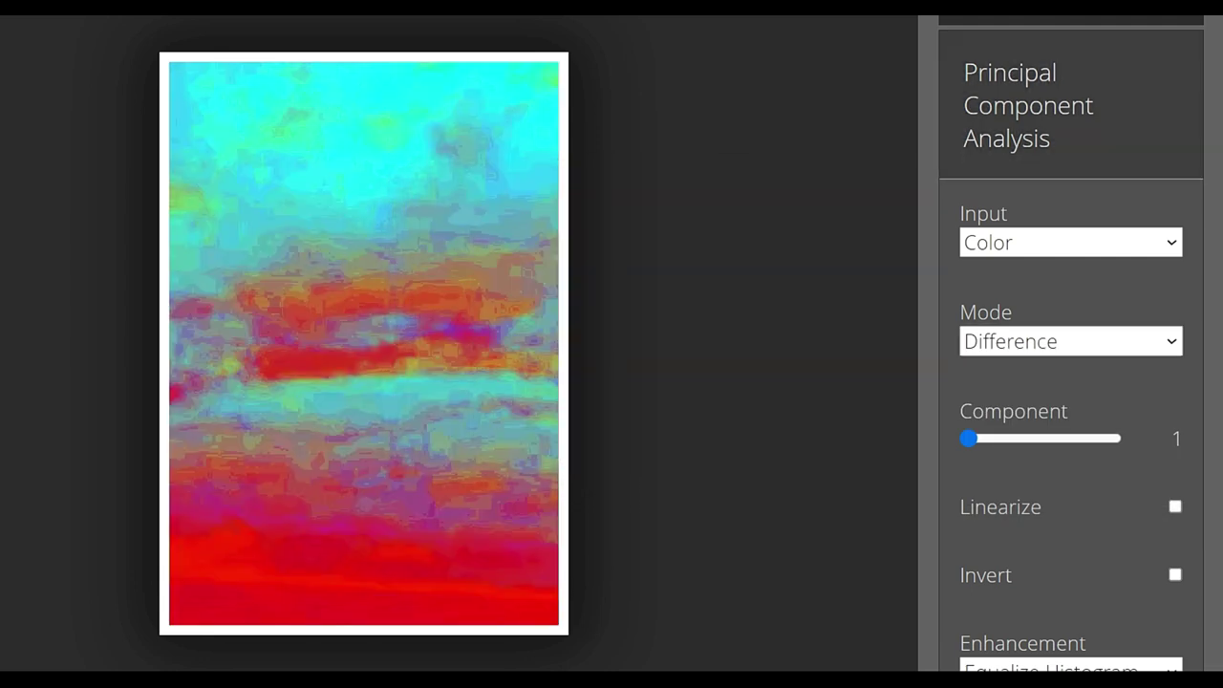
Switch the Principal Component Analysis mode to Distance.
click(1070, 341)
click(1004, 448)
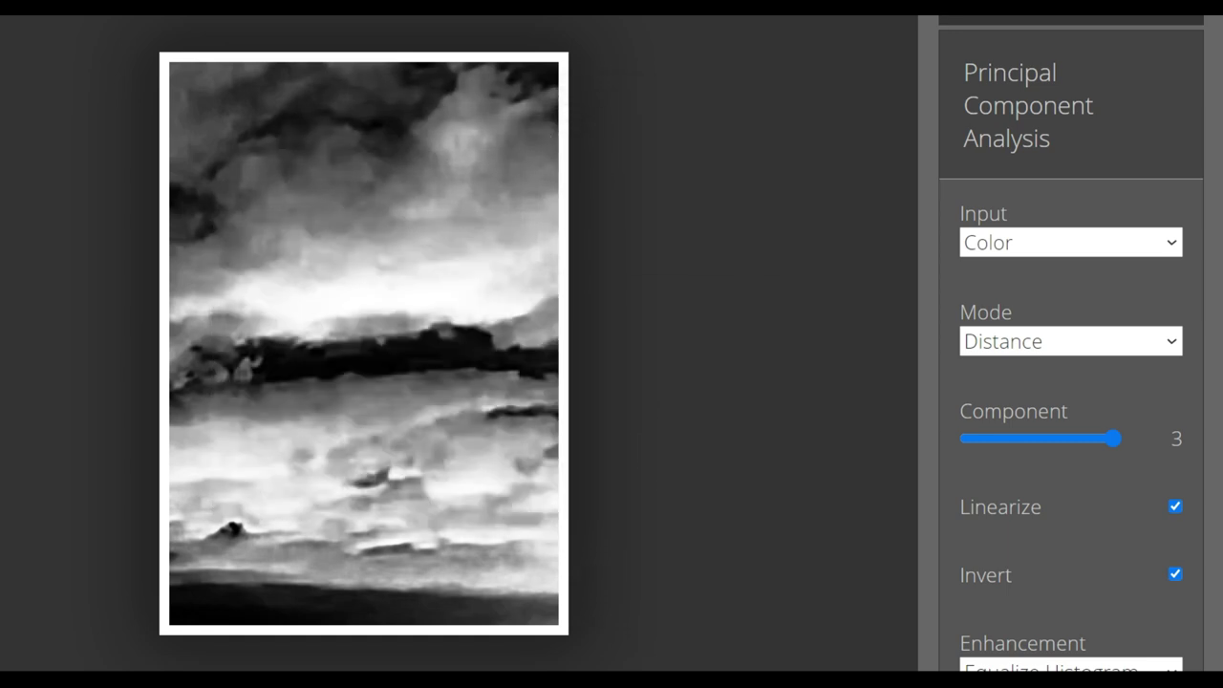
click(1055, 312)
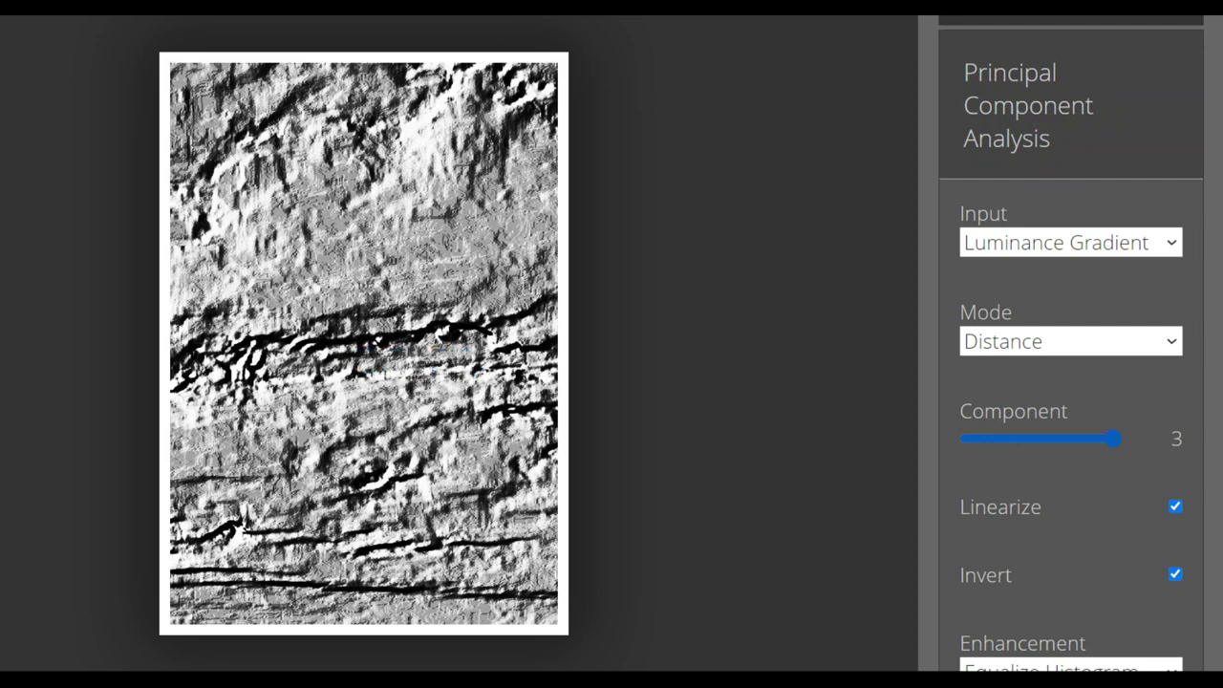
key(alt+Down)
key(Up)
key(Return)
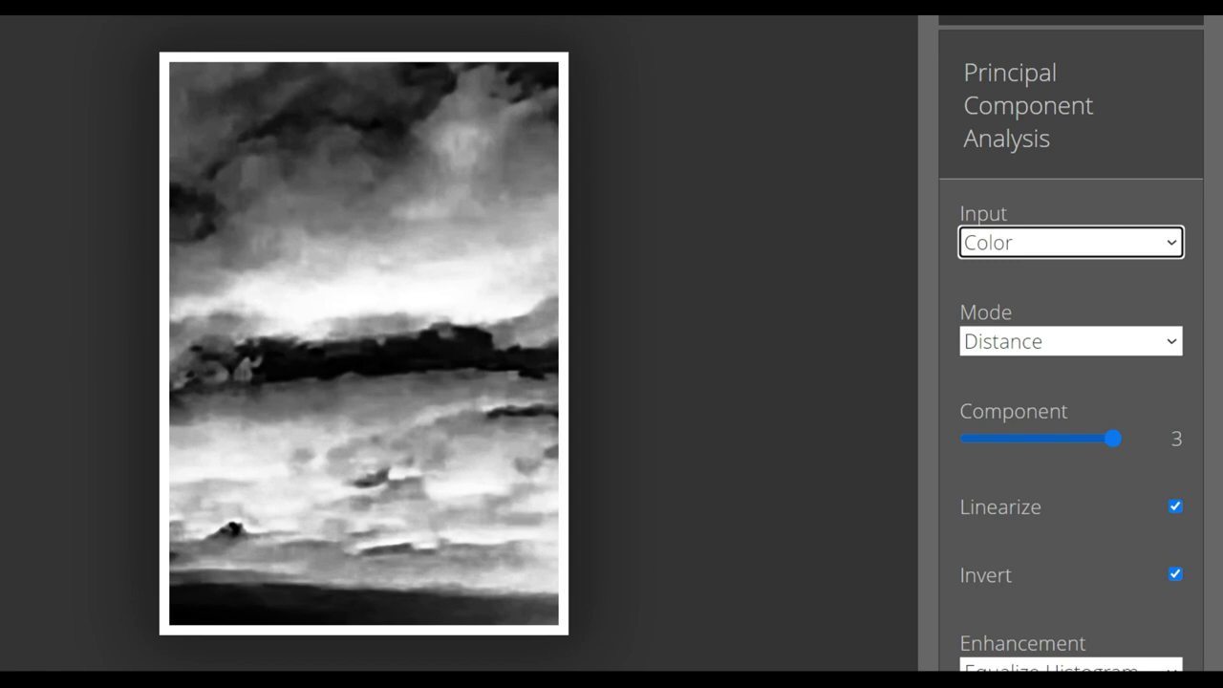
click(1113, 439)
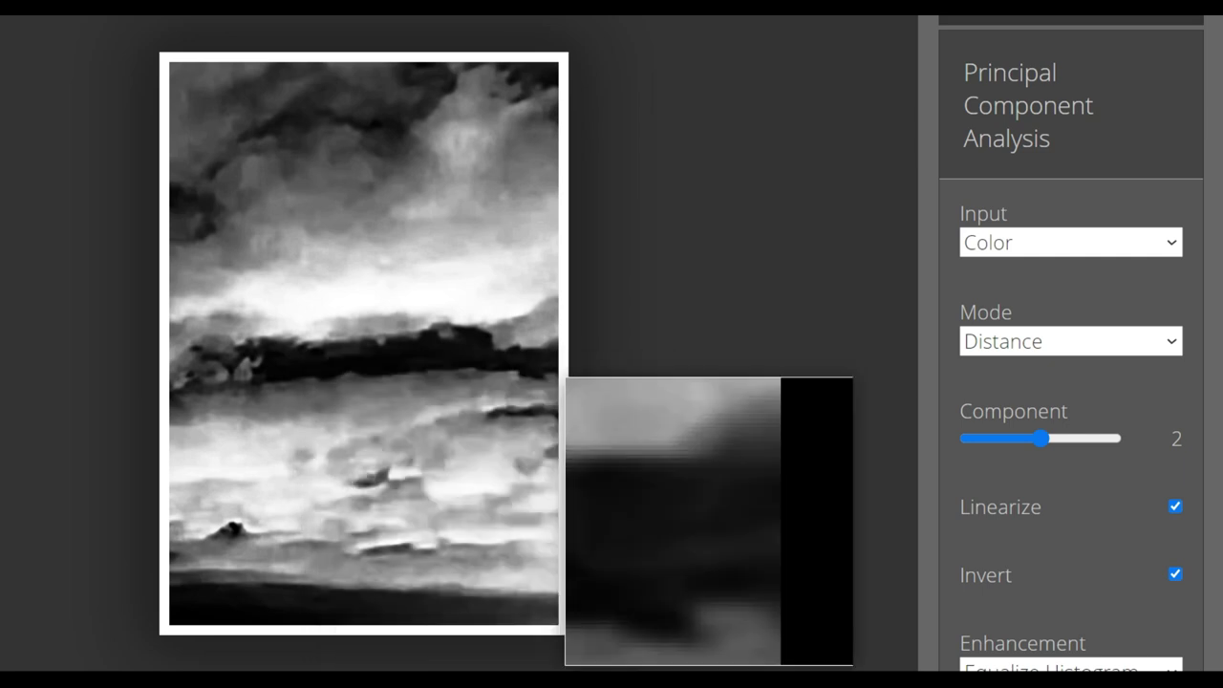
Turn off Invert for the PCA result.
click(1175, 573)
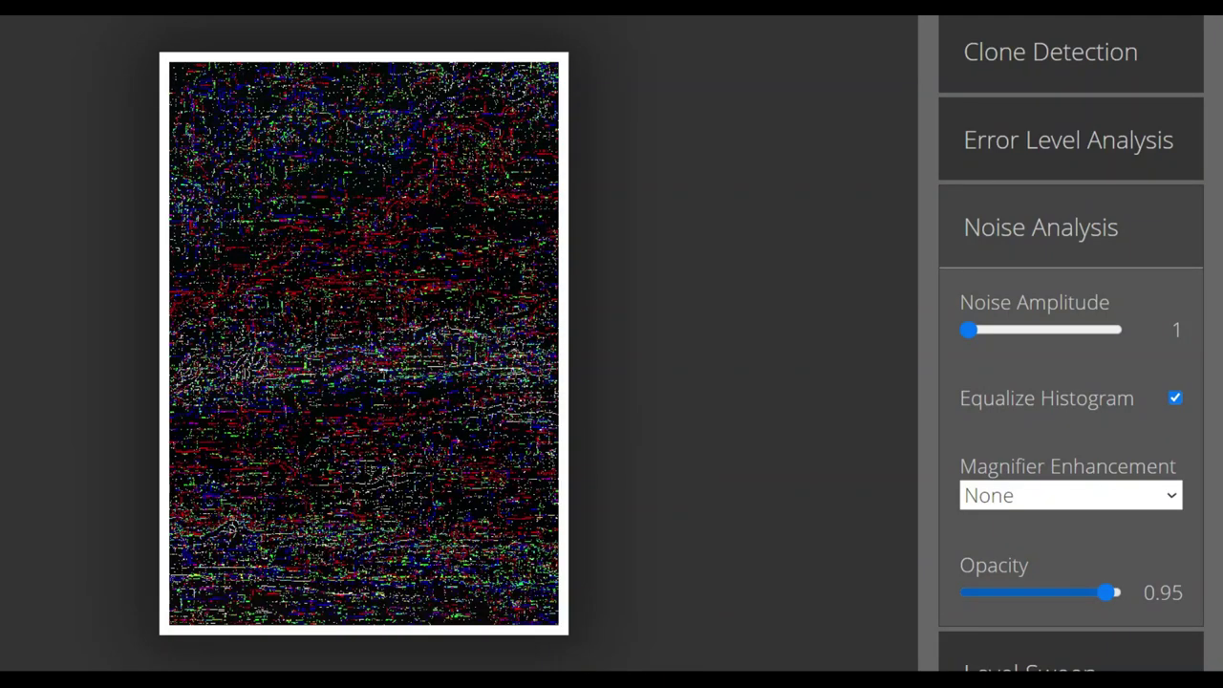
Set the noise overlay opacity to about 0.64.
drag(1108, 593, 1047, 592)
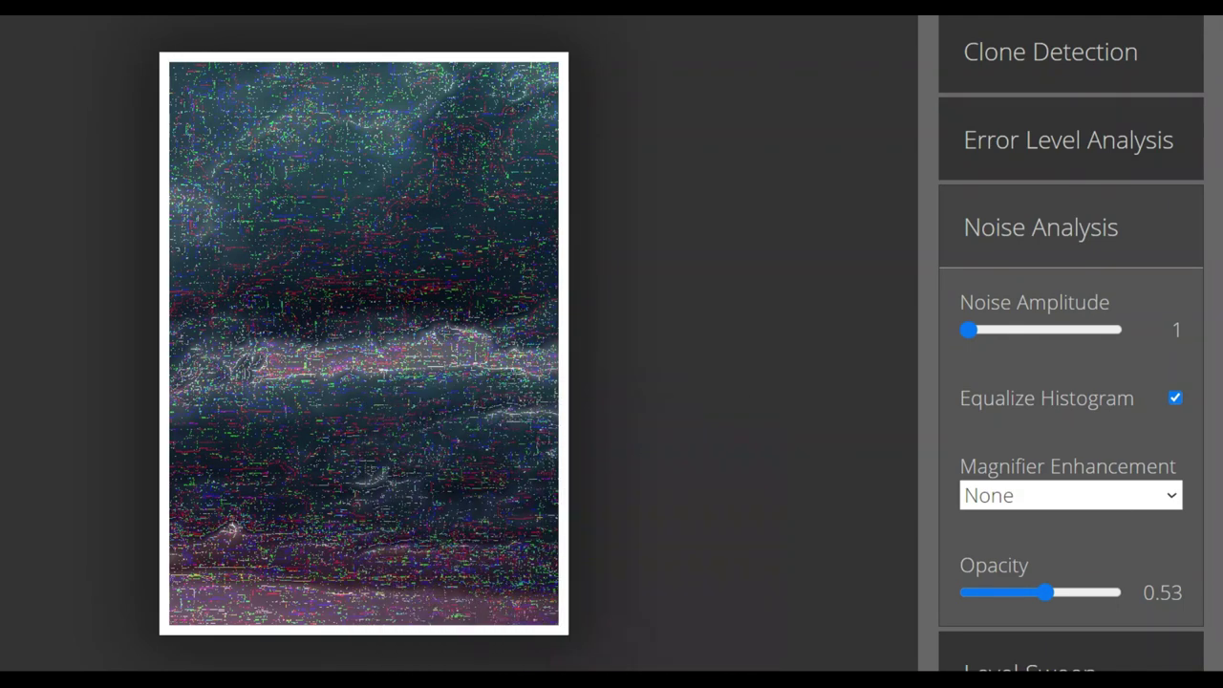
drag(1022, 592, 996, 593)
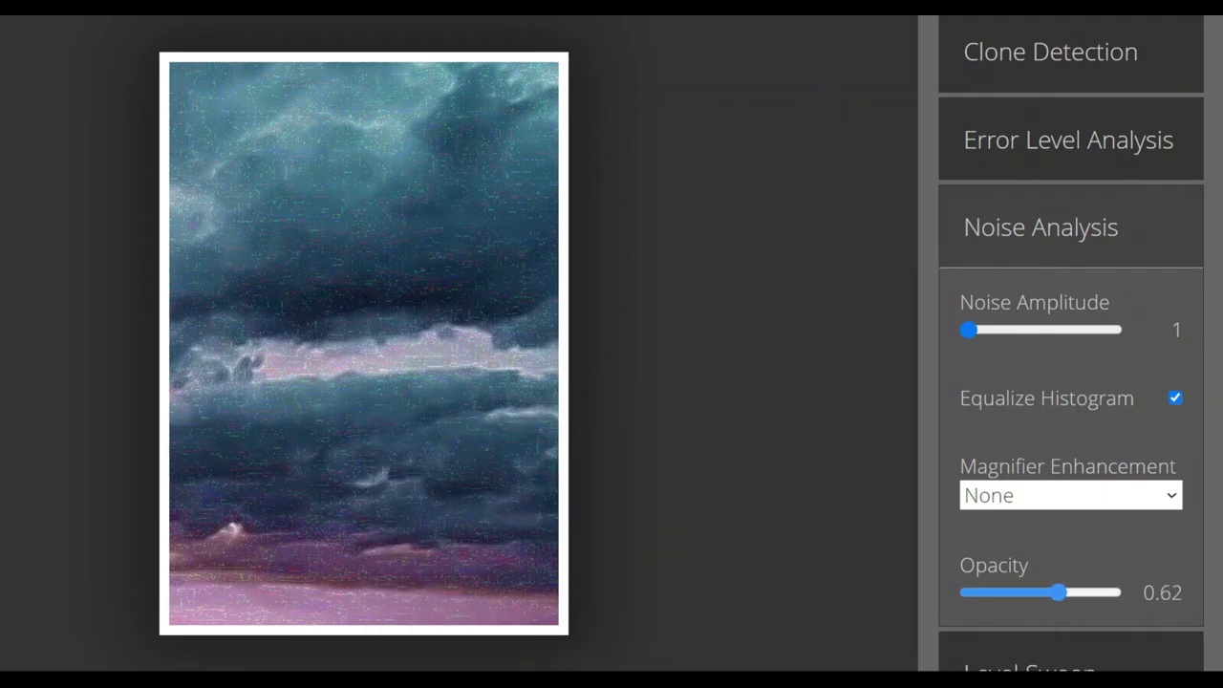
drag(1059, 592, 1062, 592)
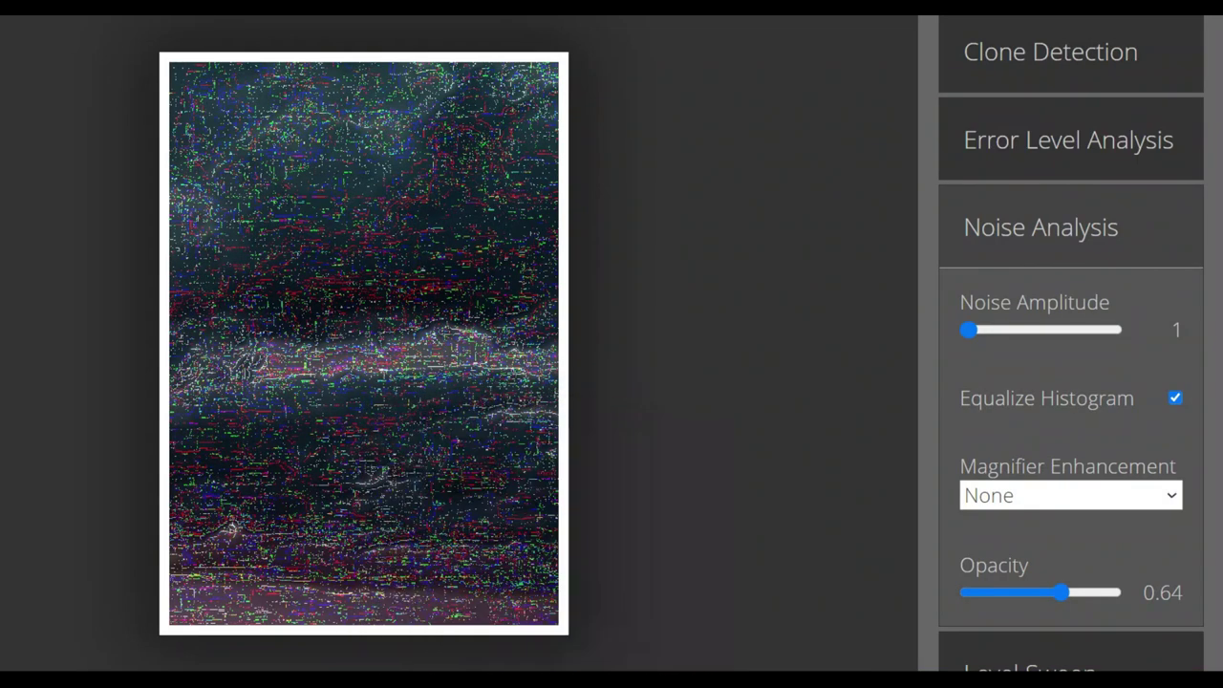
Use Auto Contrast by Channel magnification, noise amplitude 20, then bring up Level Sweep.
click(1070, 495)
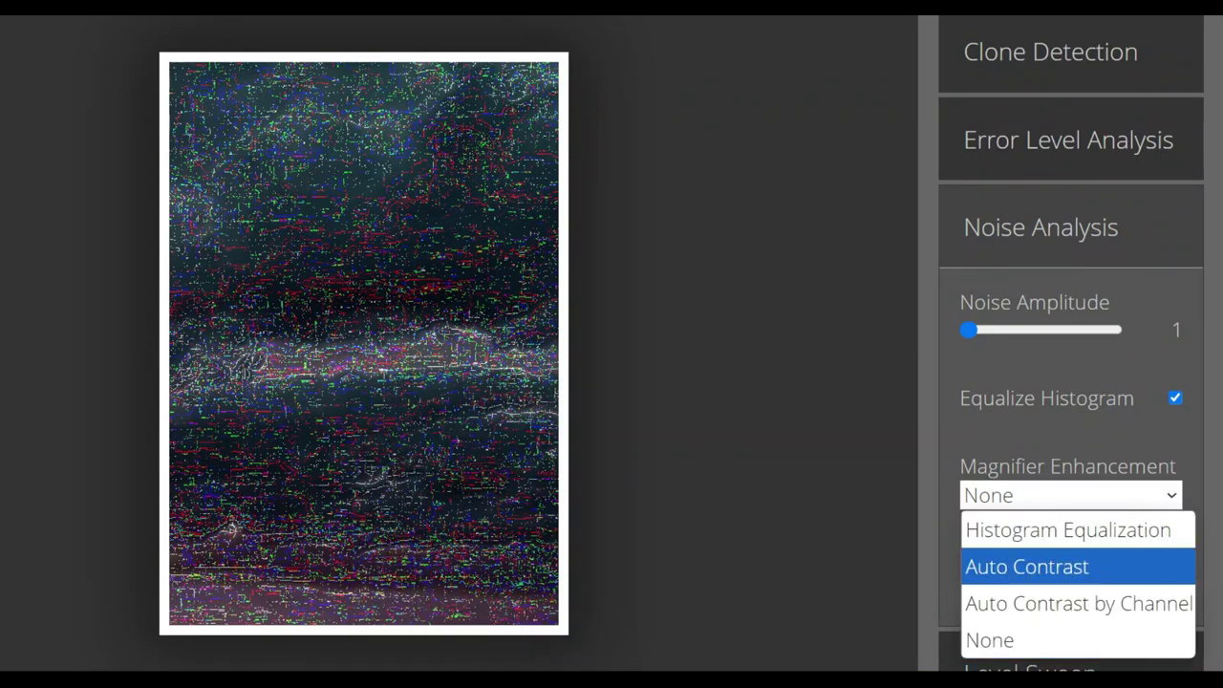
click(1078, 603)
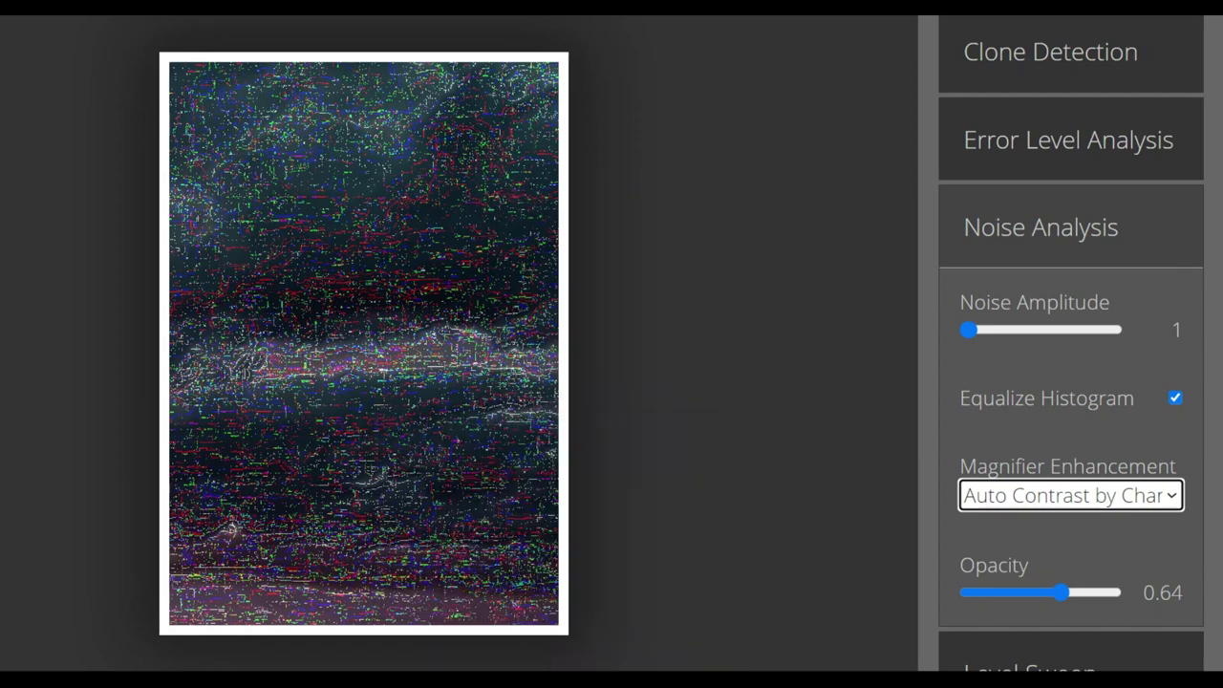
click(996, 330)
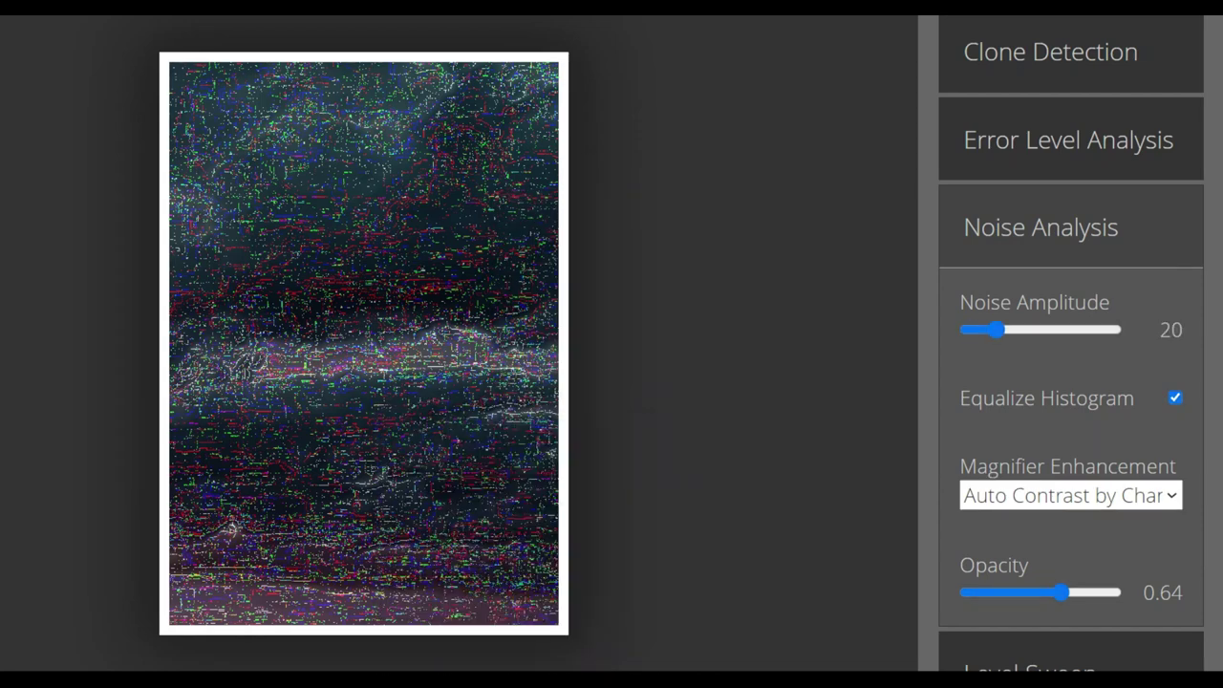
scroll(1070, 344, down, 3)
click(1030, 448)
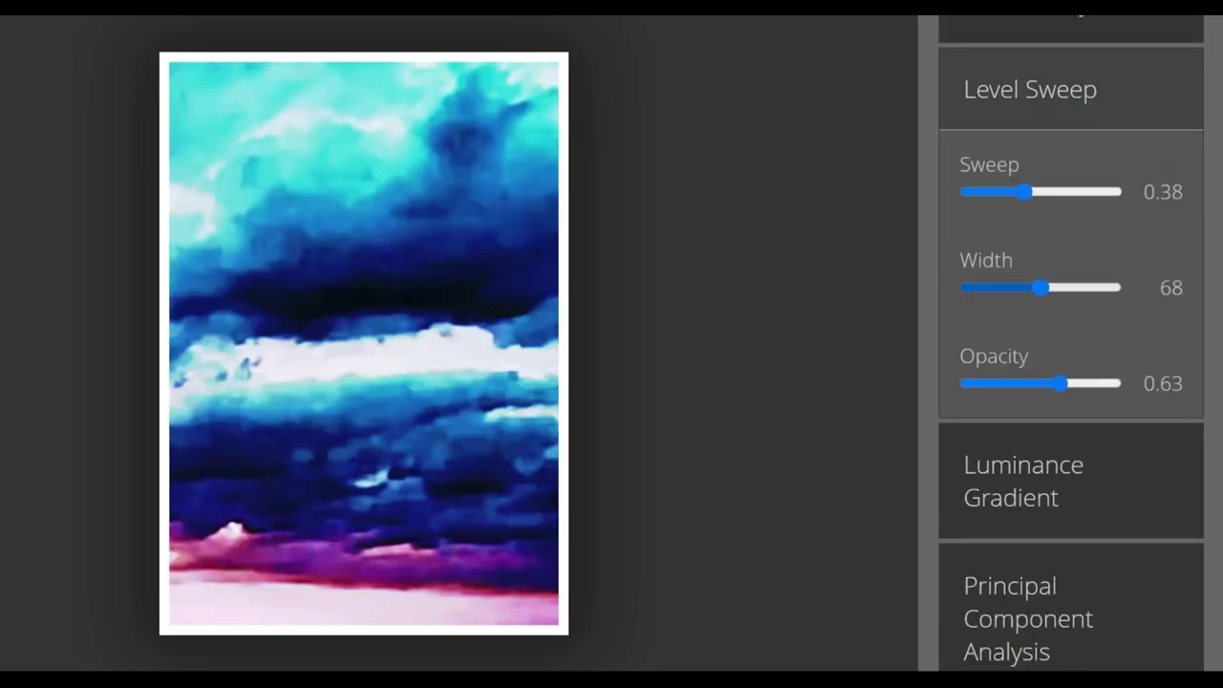
Adjust Level Sweep: move the sweep band up, lower its opacity, and fine-tune the level.
drag(1052, 192, 1118, 192)
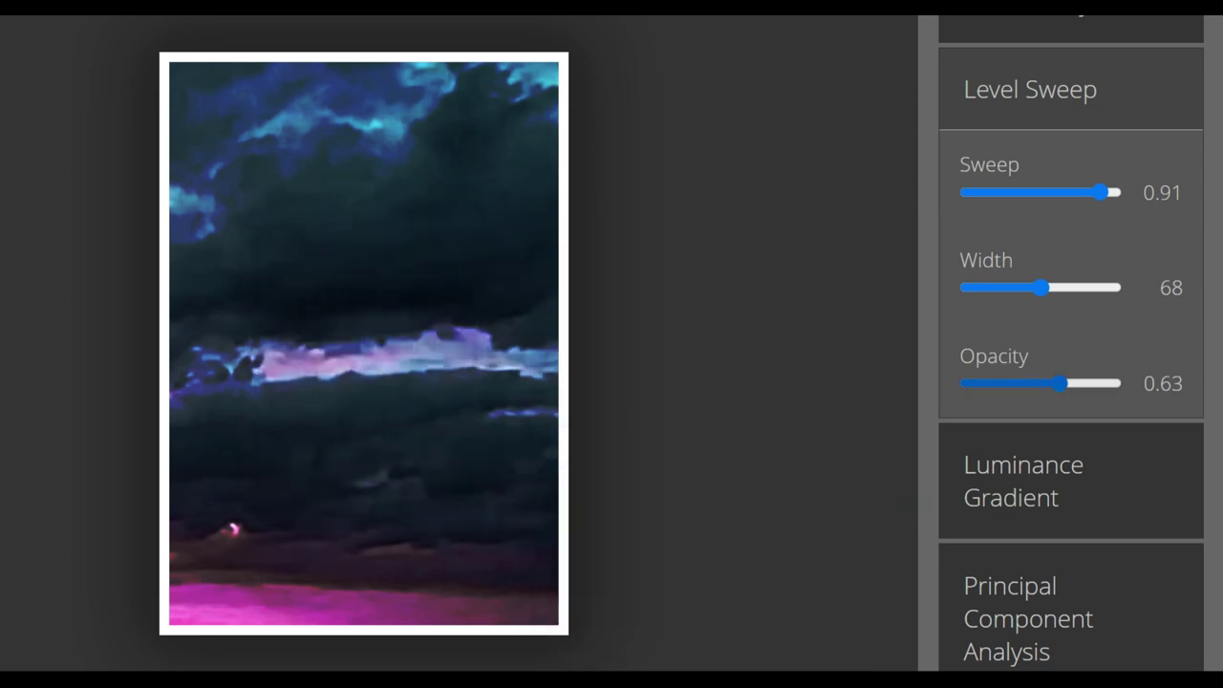
drag(1053, 383, 1029, 384)
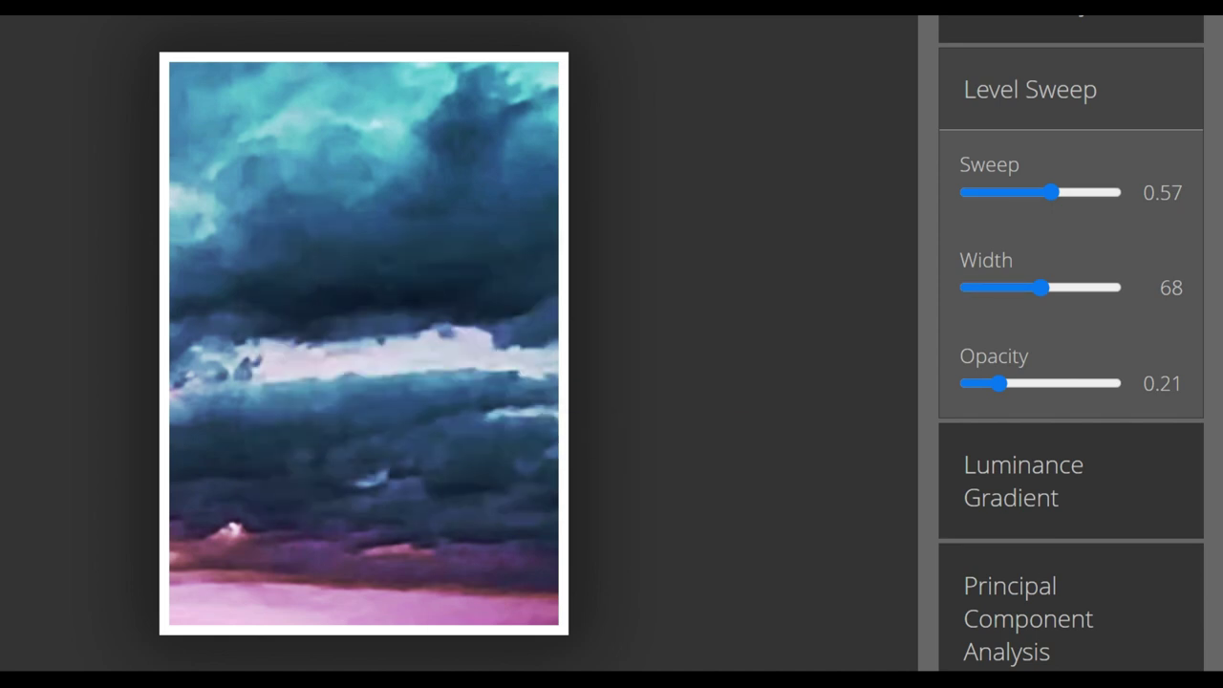
scroll(1071, 344, up, 3)
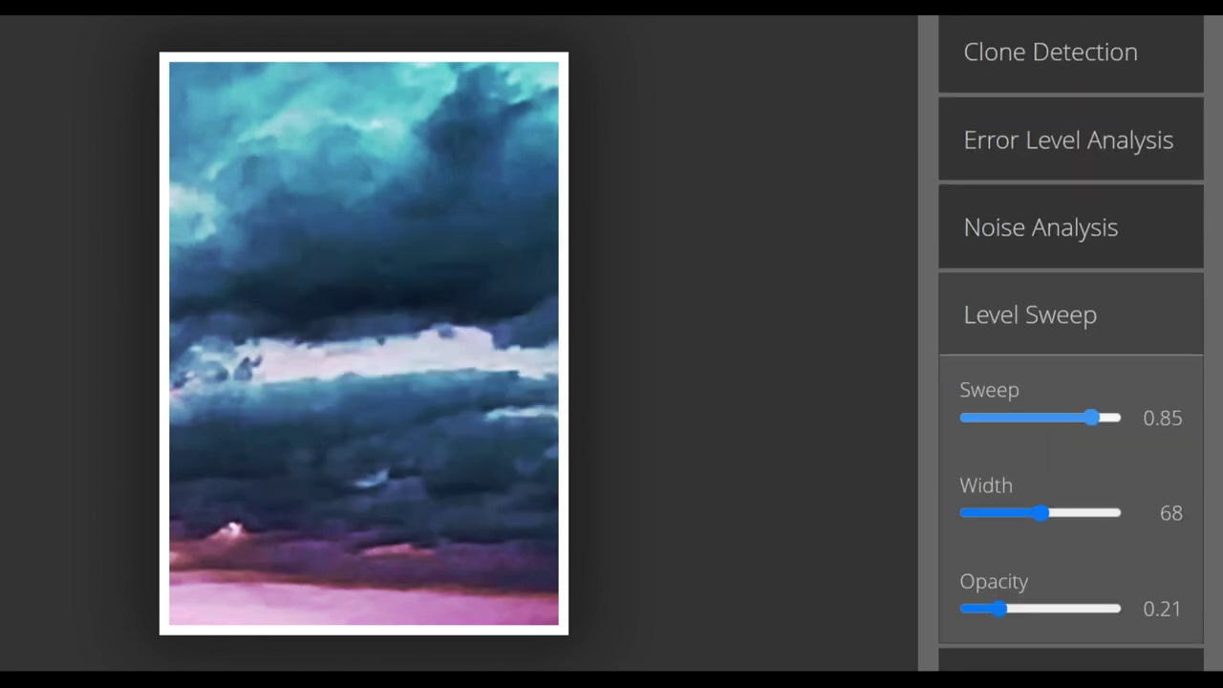
key(Right)
key(Right)
key(Right)
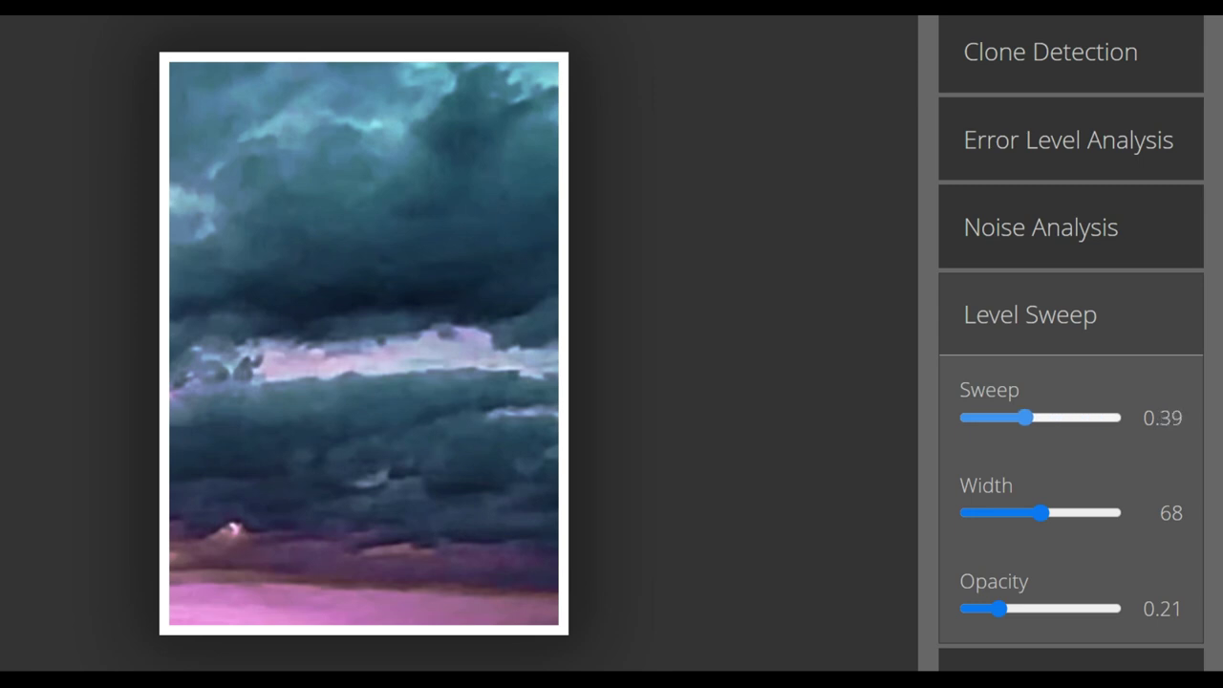
key(Left)
key(Left)
key(Left)
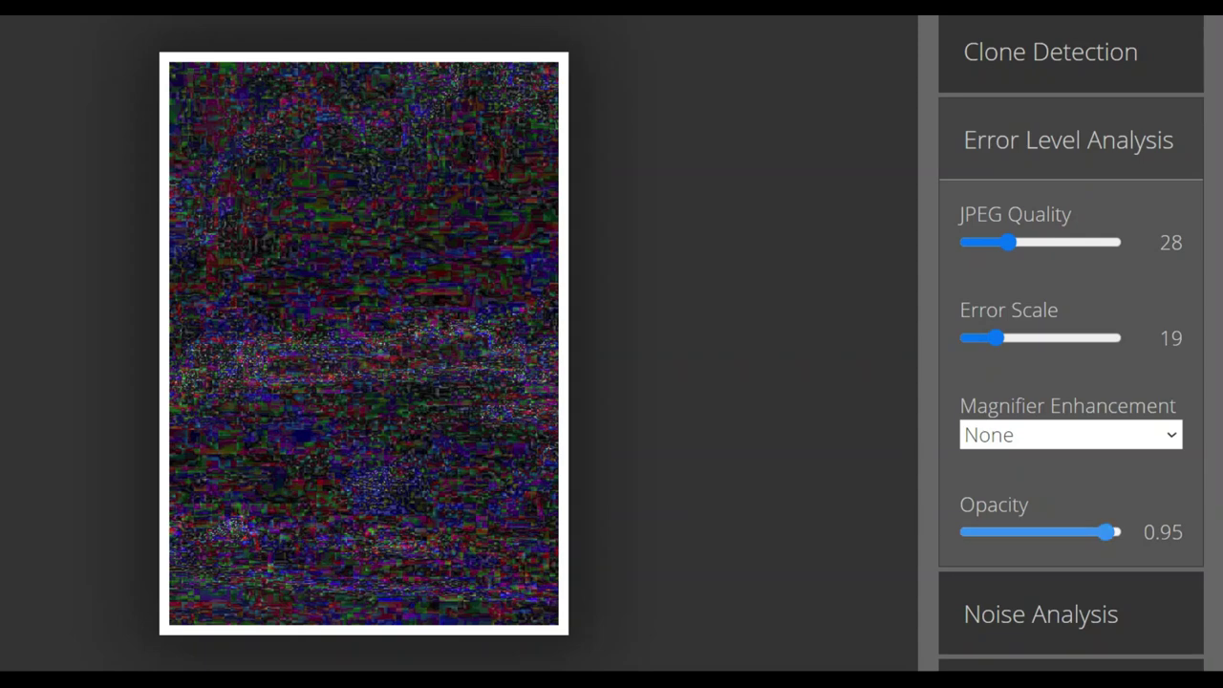
Fade the Error Level Analysis overlay to about 0.10 opacity.
drag(1001, 532, 989, 532)
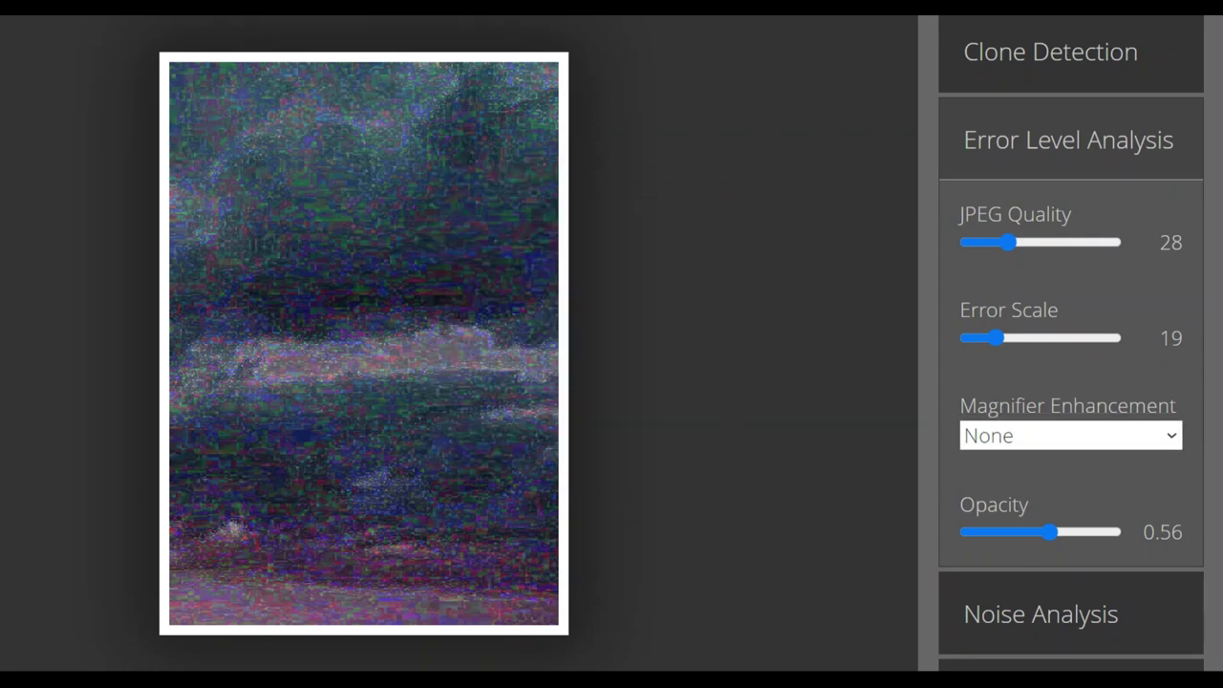
key(Left)
key(Left)
key(Left)
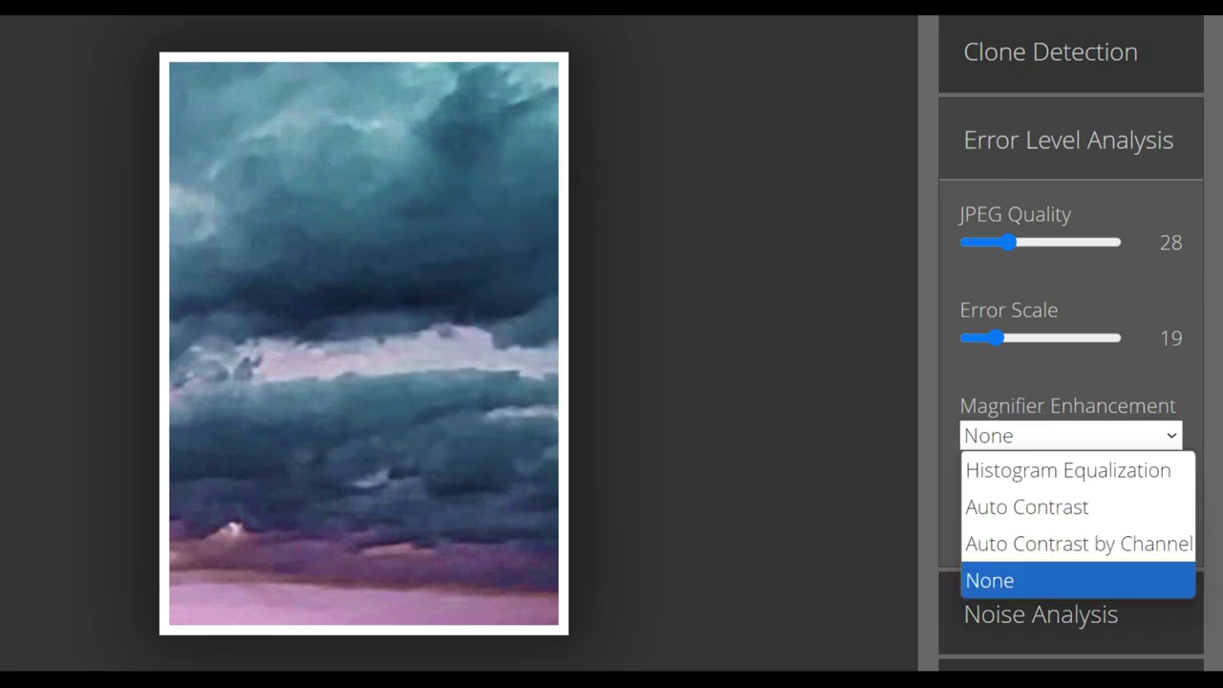
Set ELA magnifier enhancement to Auto Contrast, raise its opacity, and switch to Clone Detection.
click(1075, 505)
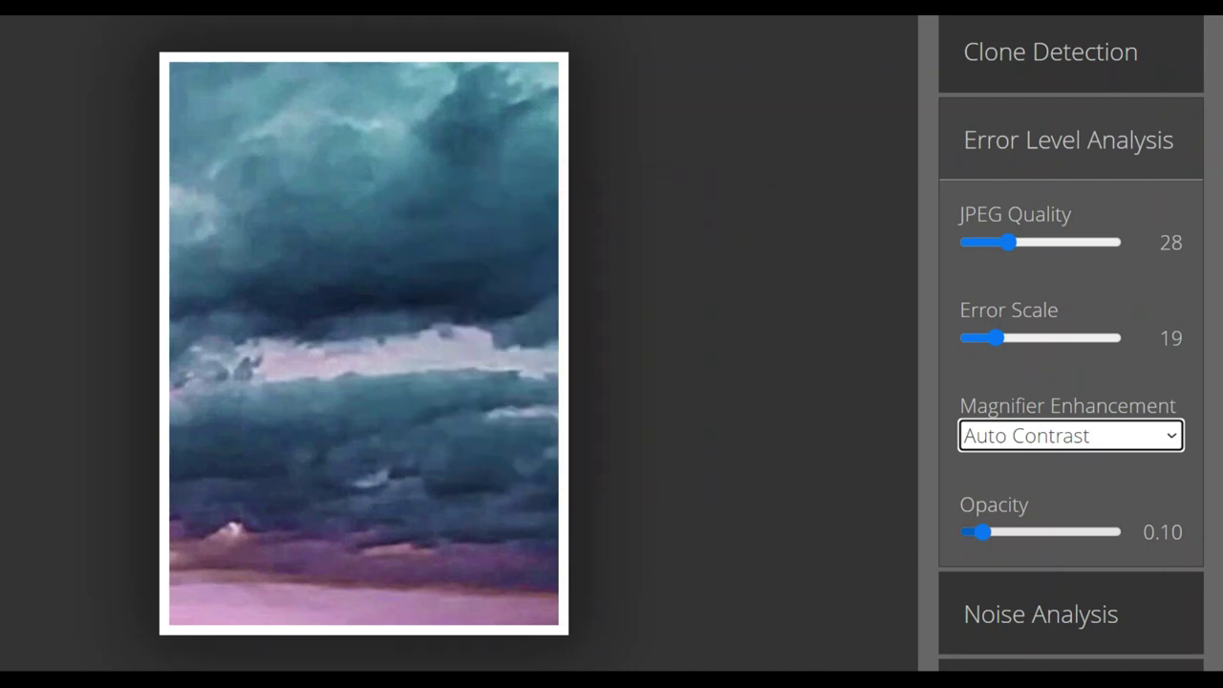
drag(976, 532, 1023, 532)
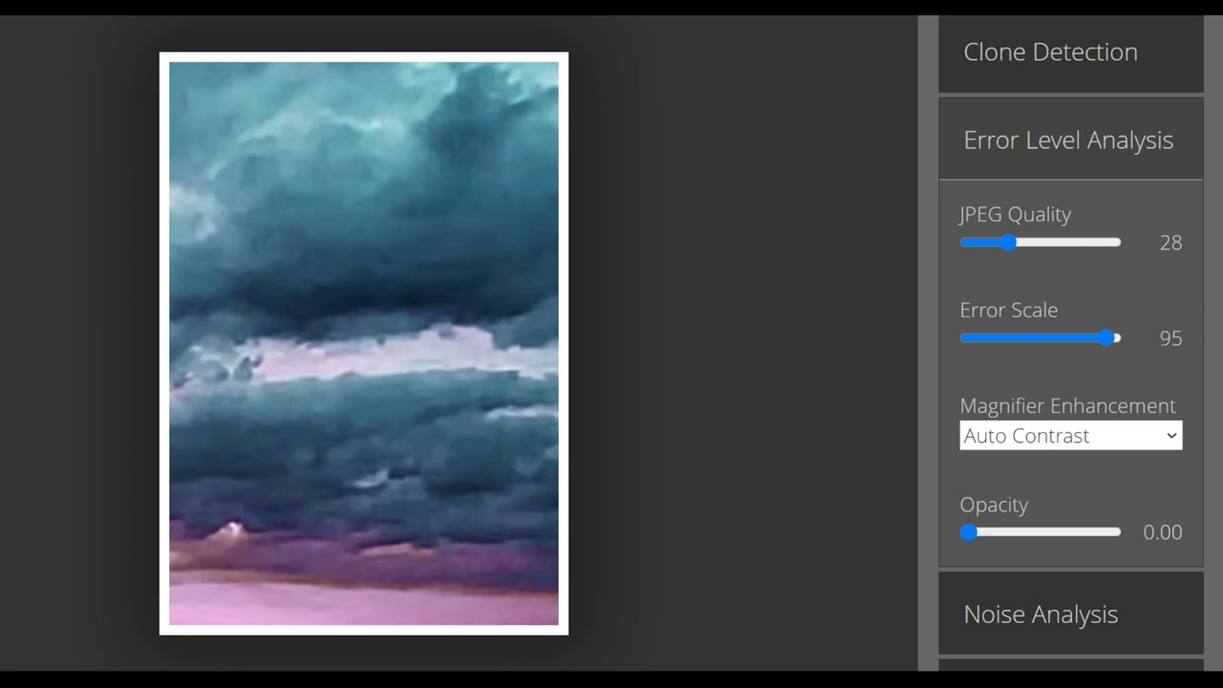
click(1050, 51)
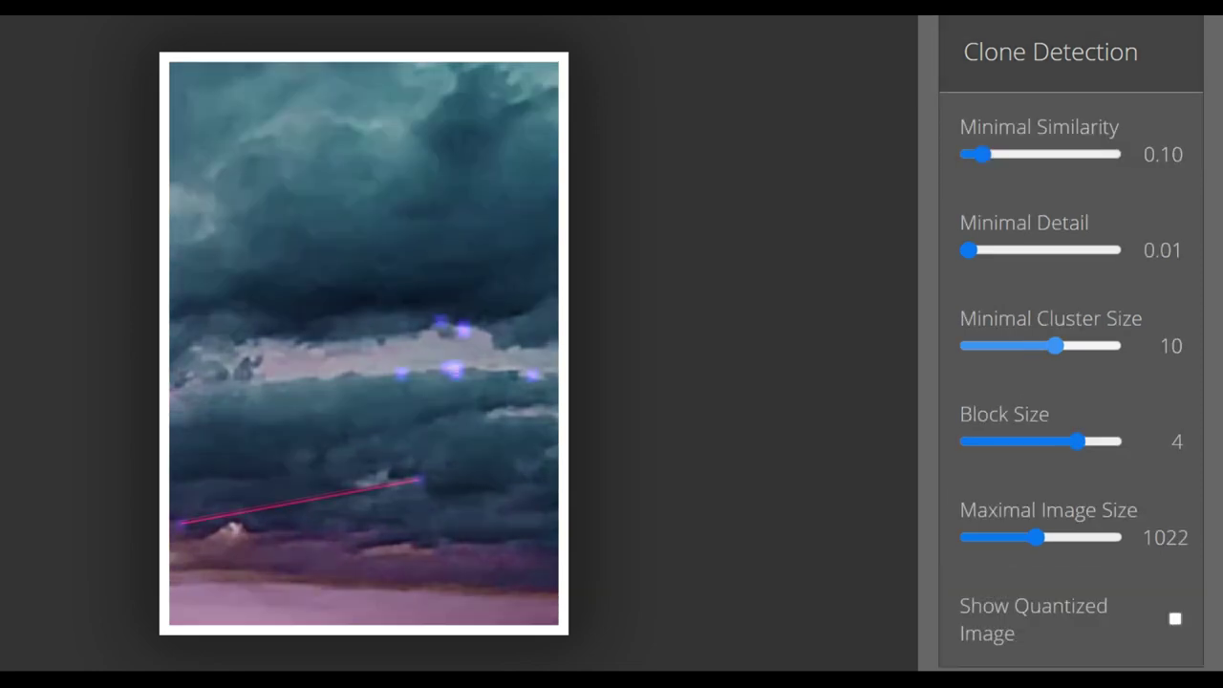
Set clone detection minimal cluster size to 3 and minimal similarity to 0.78.
key(Right)
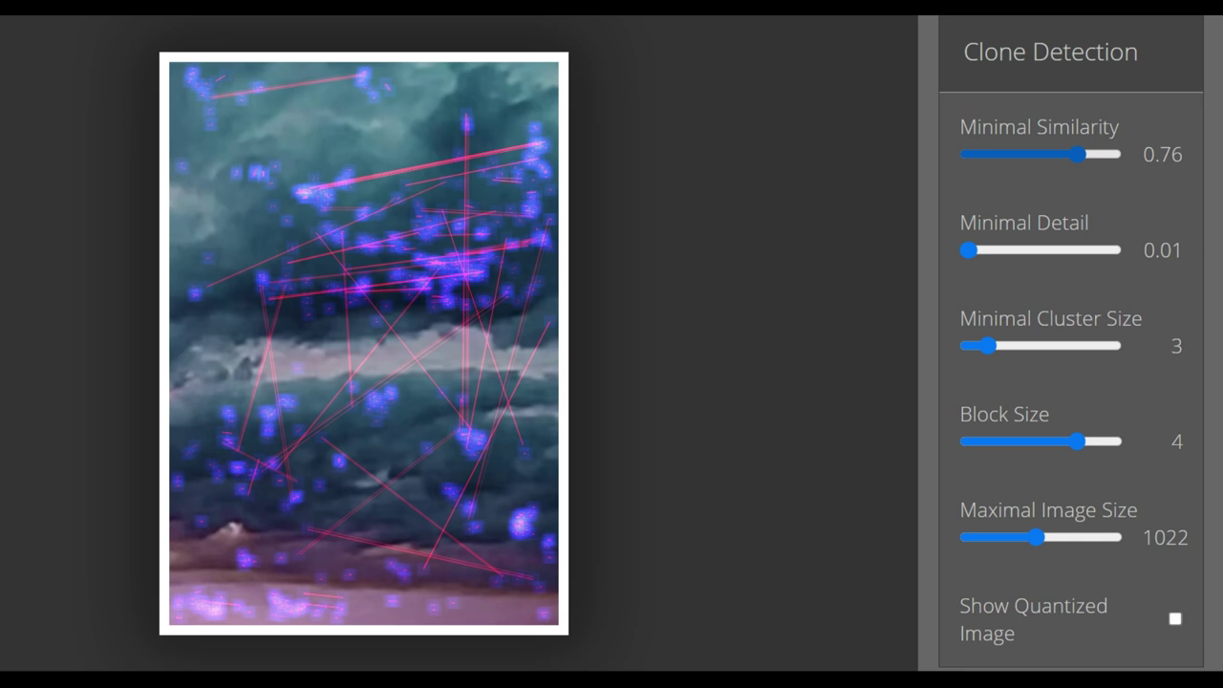
key(Right)
key(Right)
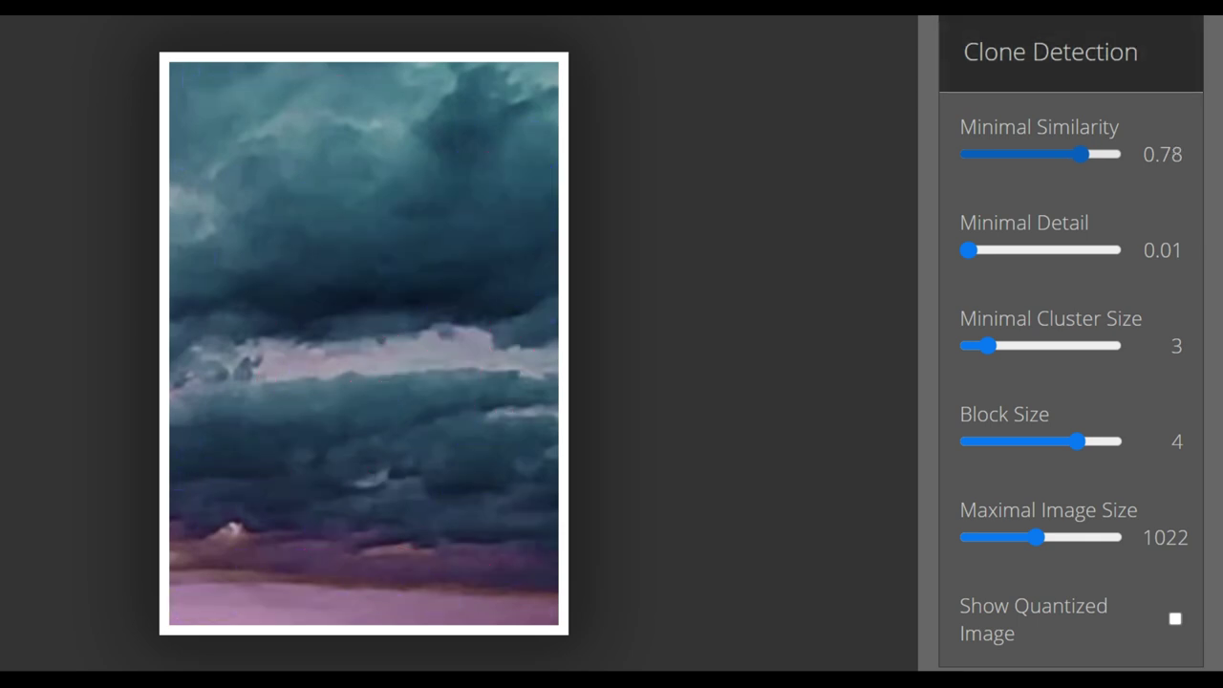
scroll(1070, 344, up, 2)
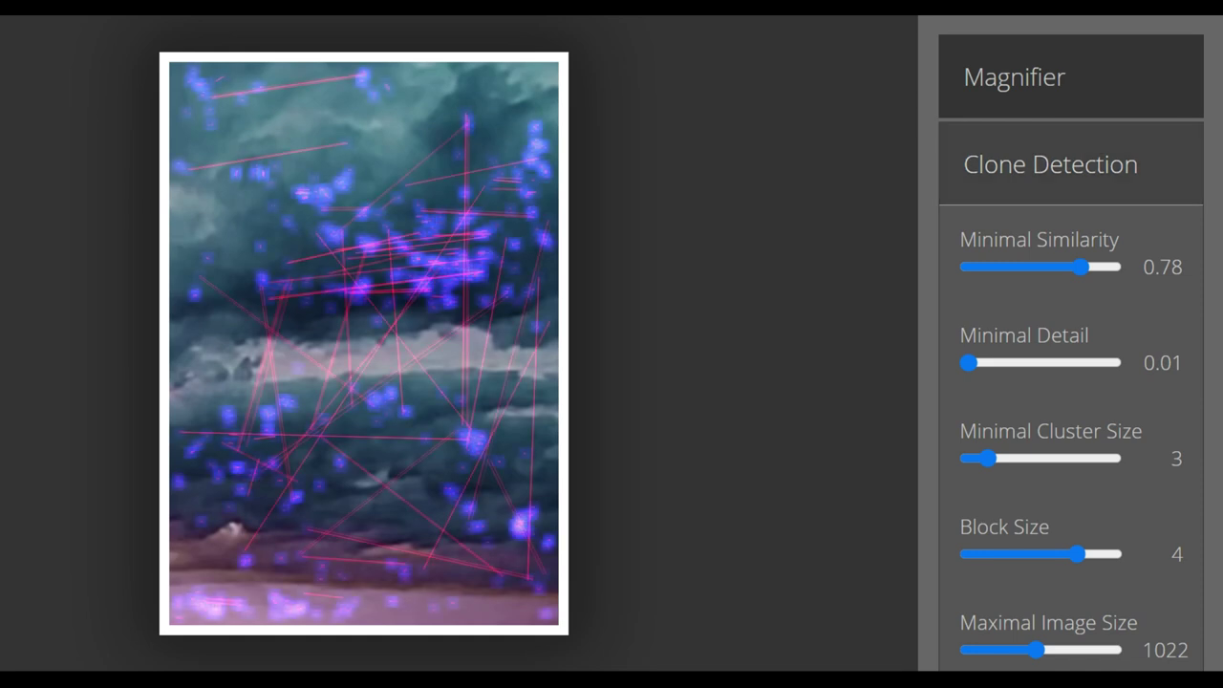
Activate the 8× Magnifier with Auto Contrast by Channel, briefly revisiting Clone Detection.
click(1014, 76)
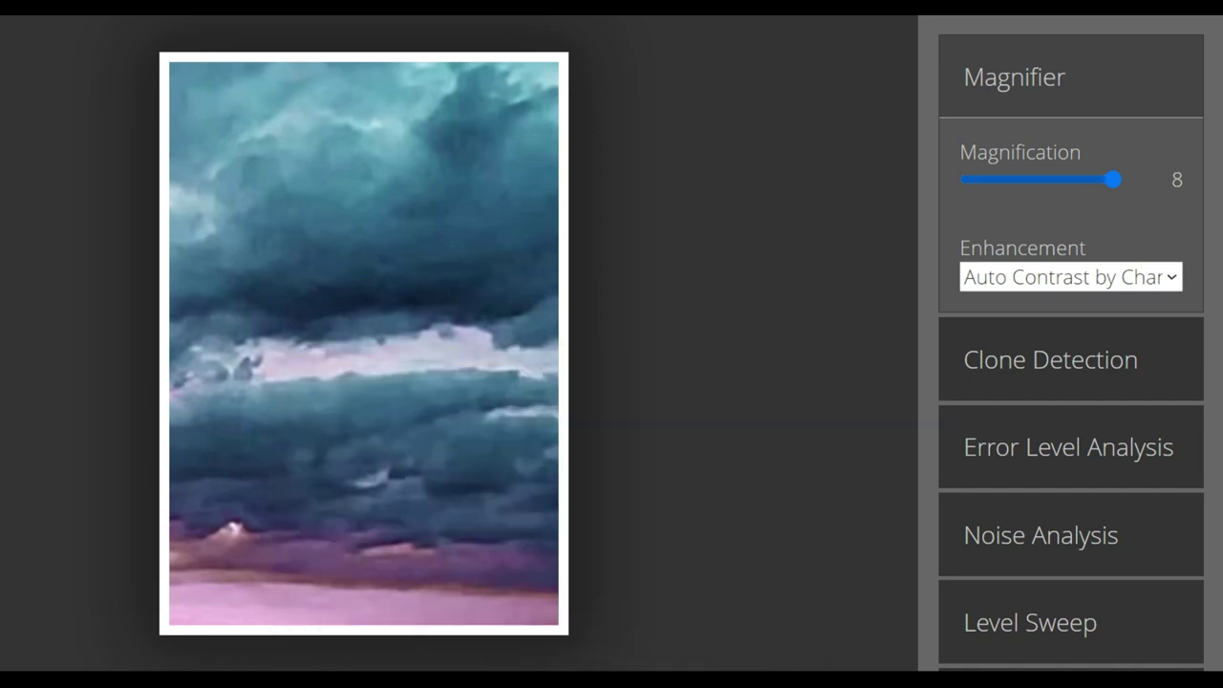
click(1050, 360)
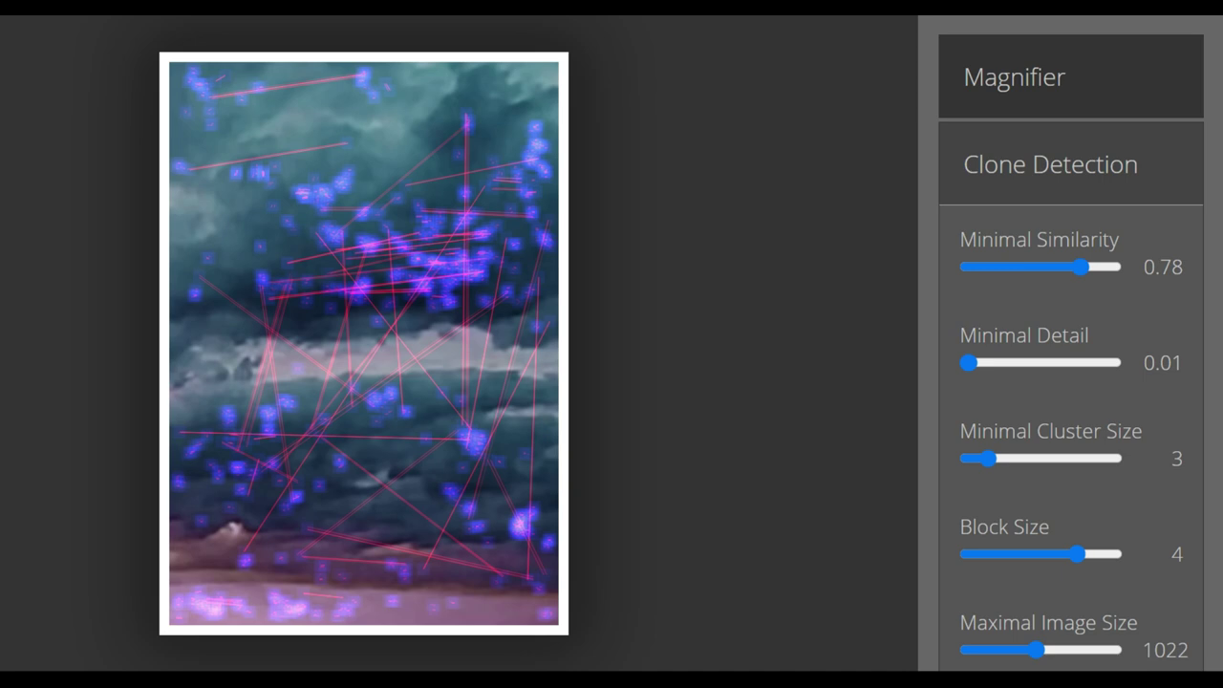
click(1014, 76)
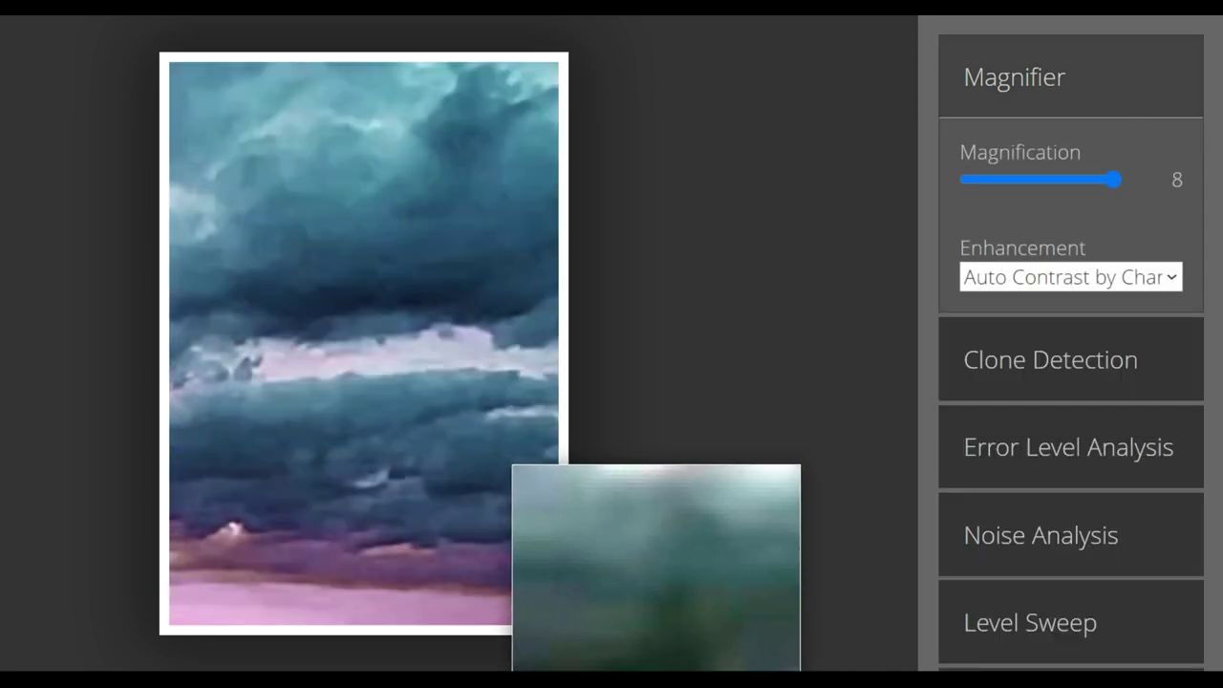